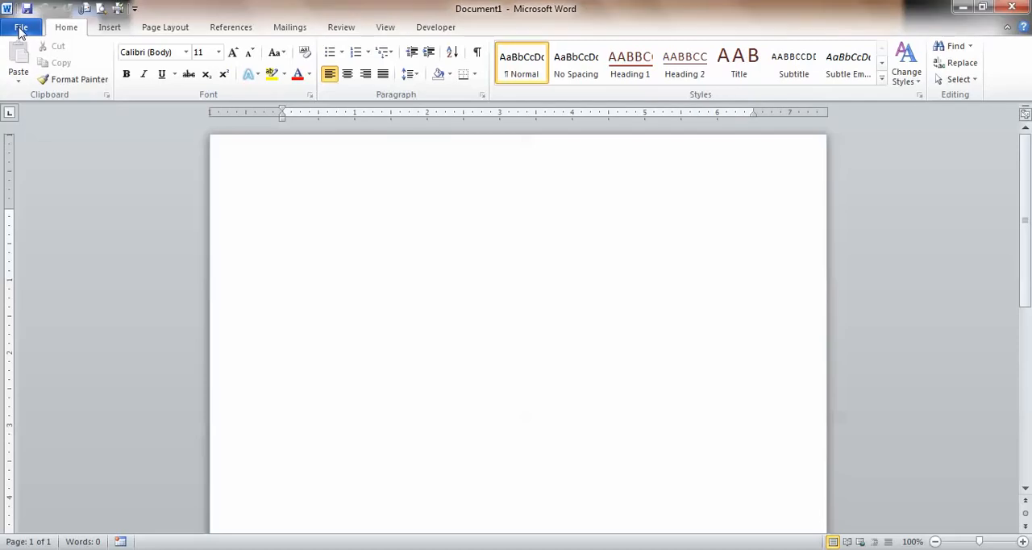
- Open the recent document "How I started my business" and place the cursor at the start of its first body paragraph
{"action": "left_click", "coordinate": [22, 29]}
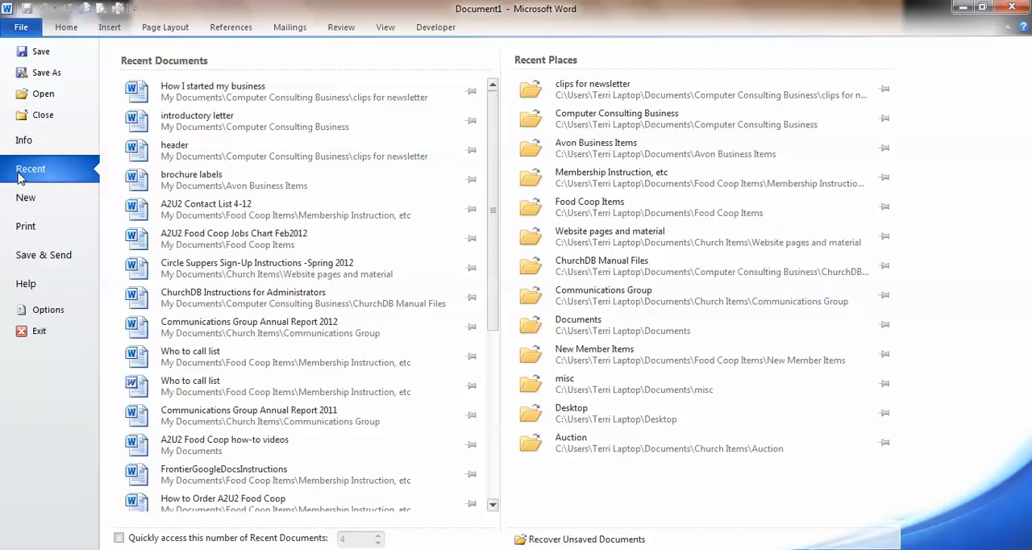
{"action": "left_click", "coordinate": [201, 99]}
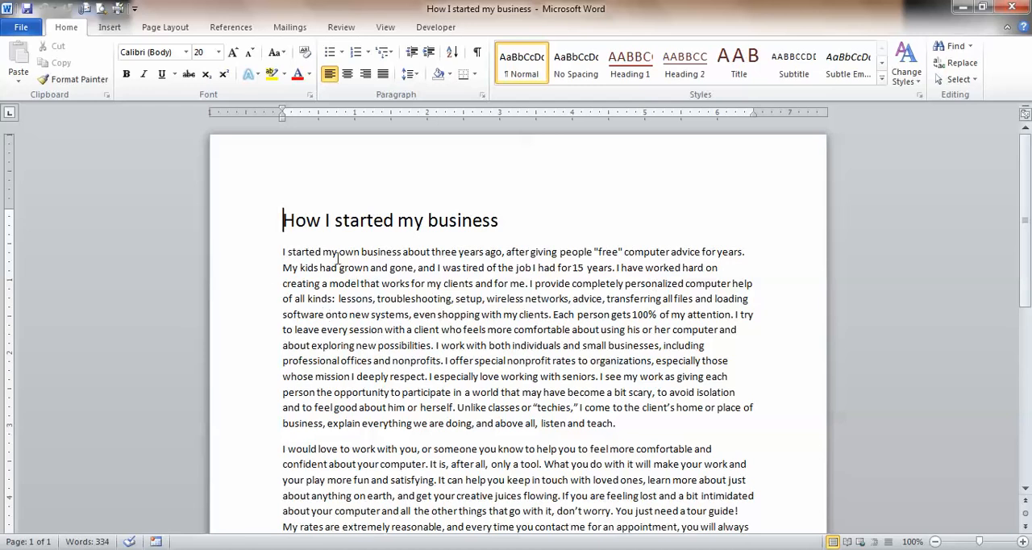
{"action": "left_click", "coordinate": [282, 250]}
- Insert the photo of the baby with a laptop from the My Pictures folder at the cursor
{"action": "left_click", "coordinate": [109, 29]}
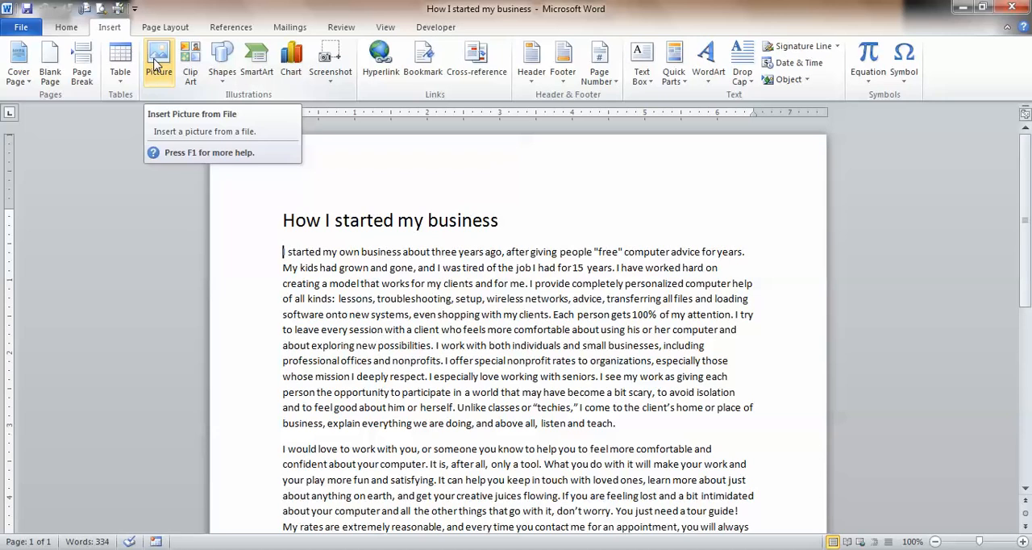
{"action": "left_click", "coordinate": [156, 65]}
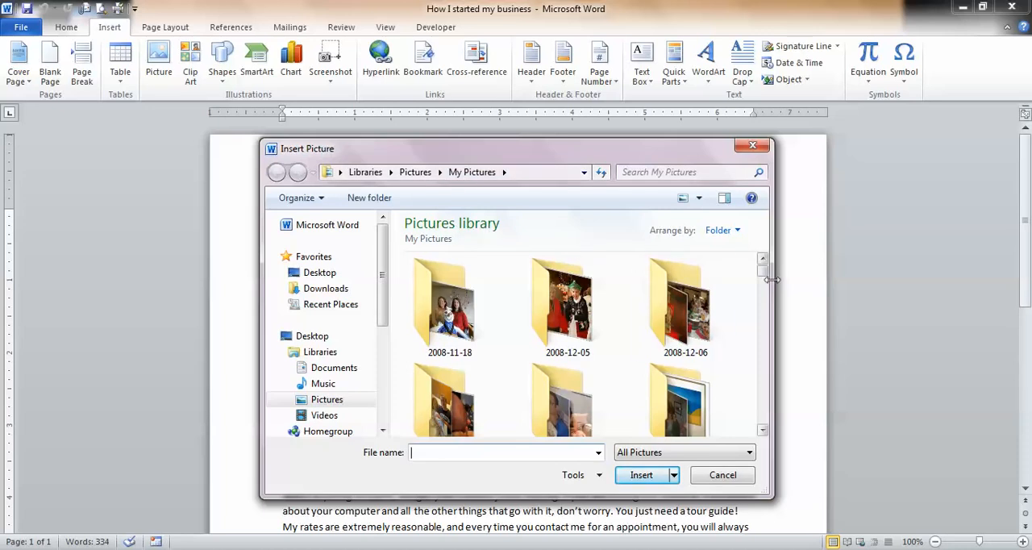
{"action": "left_click_drag", "start_coordinate": [765, 274], "coordinate": [766, 427]}
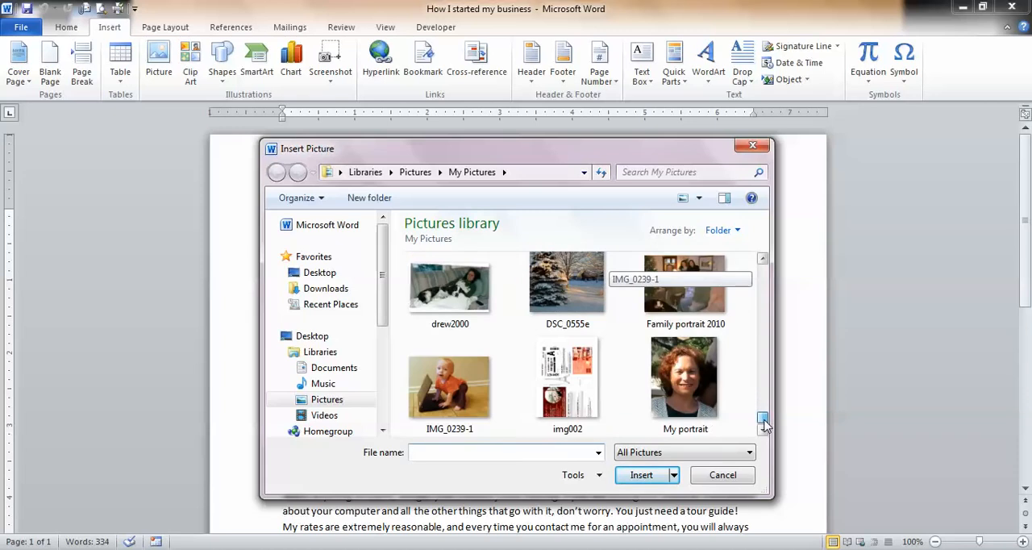
{"action": "left_click", "coordinate": [428, 397]}
{"action": "left_click", "coordinate": [641, 475]}
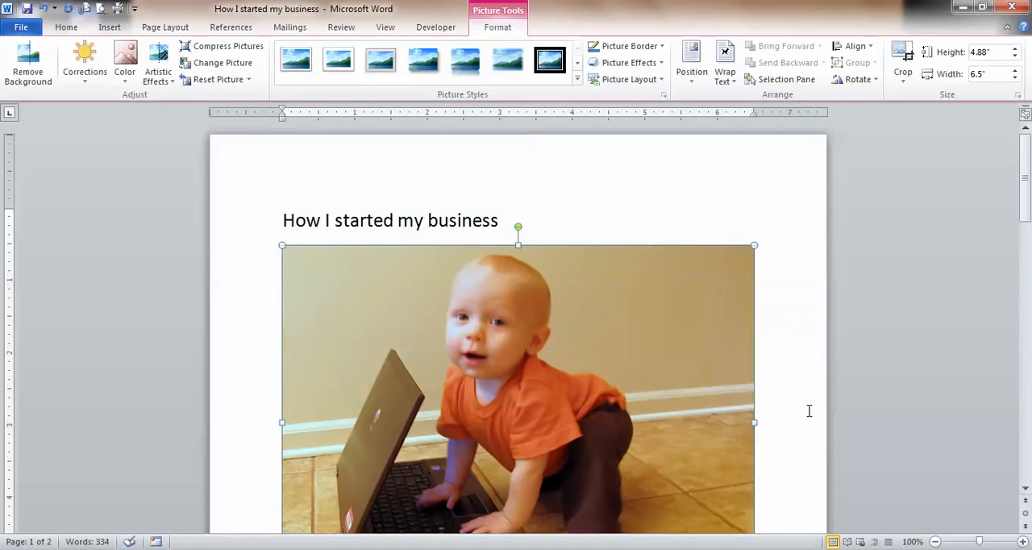
- Shrink the baby photo proportionally to about 1.34" high by 1.78" wide and set its text wrapping to Square
{"action": "scroll", "coordinate": [809, 411], "scroll_direction": "down", "scroll_amount": 3}
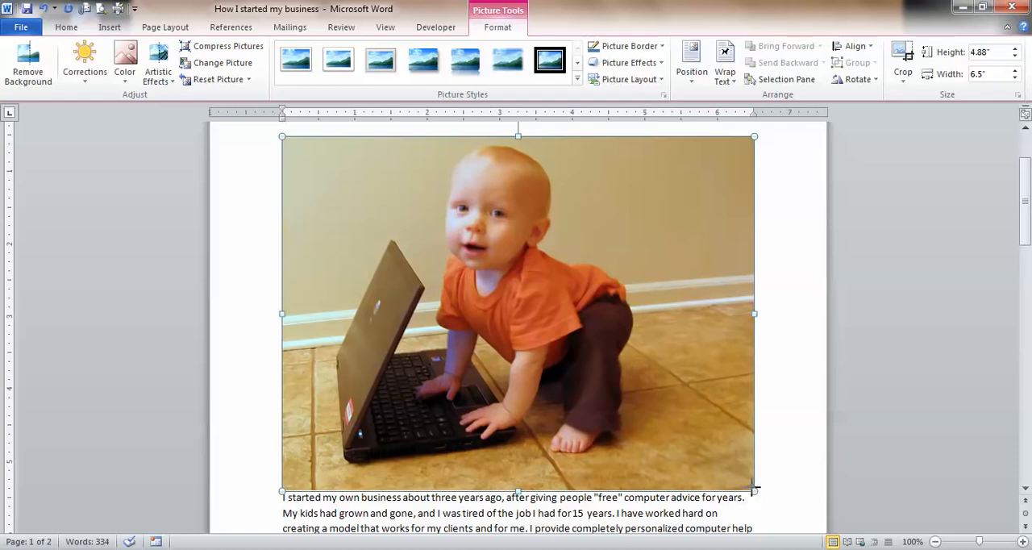
{"action": "left_click_drag", "start_coordinate": [753, 490], "coordinate": [411, 221]}
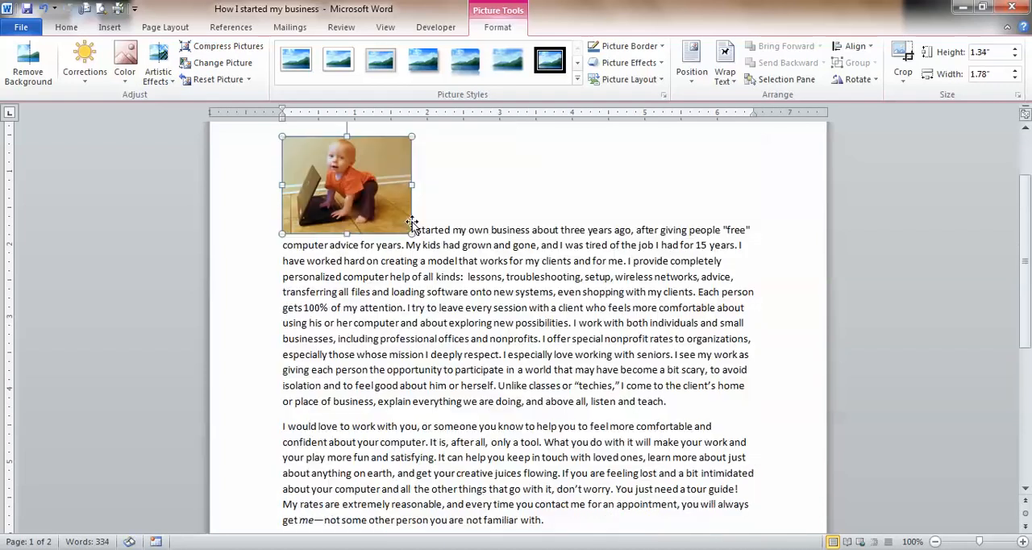
{"action": "scroll", "coordinate": [708, 327], "scroll_direction": "up", "scroll_amount": 1}
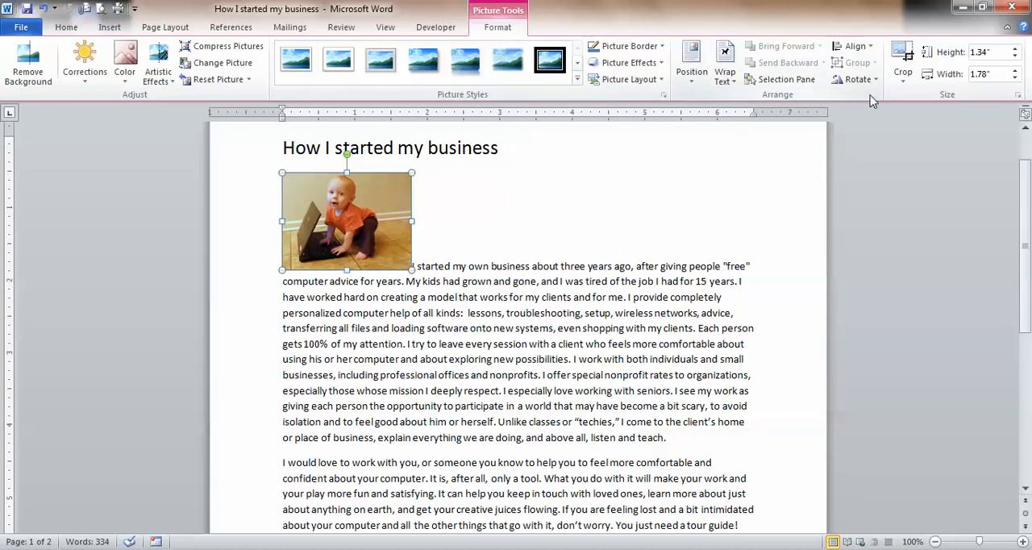
{"action": "left_click", "coordinate": [726, 74]}
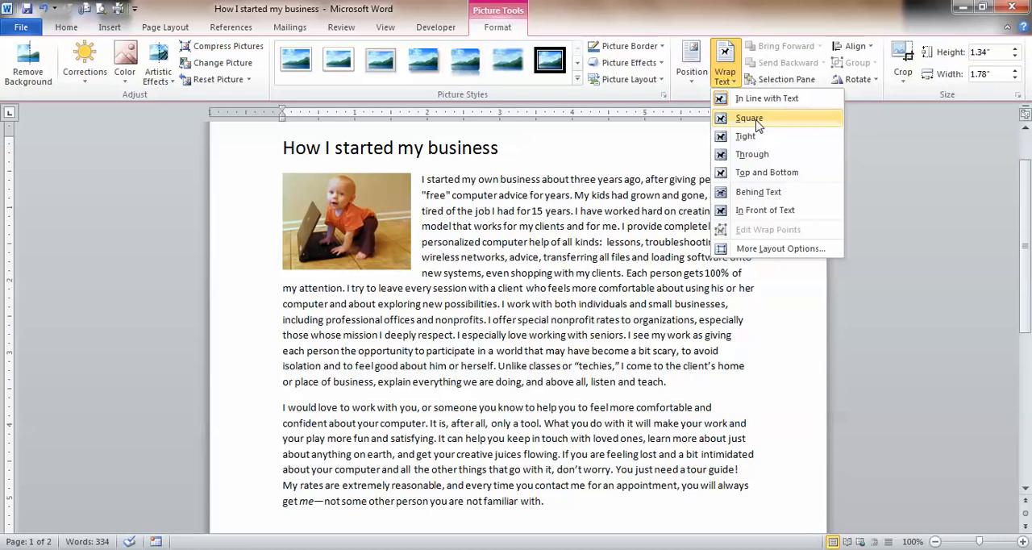
{"action": "left_click", "coordinate": [758, 125]}
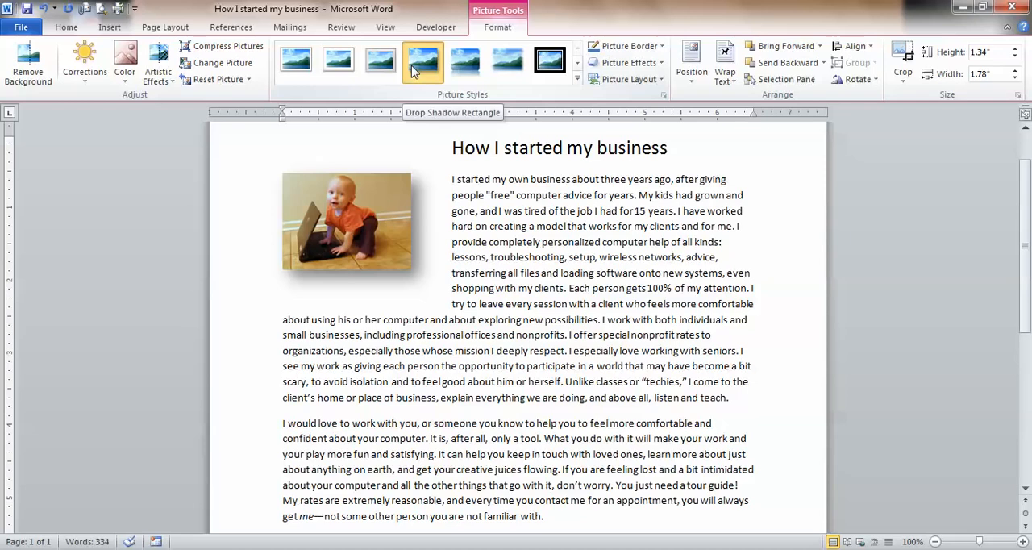
- Apply the Drop Shadow Rectangle style to the baby photo and move it slightly down so the title sits above it
{"action": "left_click", "coordinate": [412, 71]}
{"action": "left_click", "coordinate": [552, 288]}
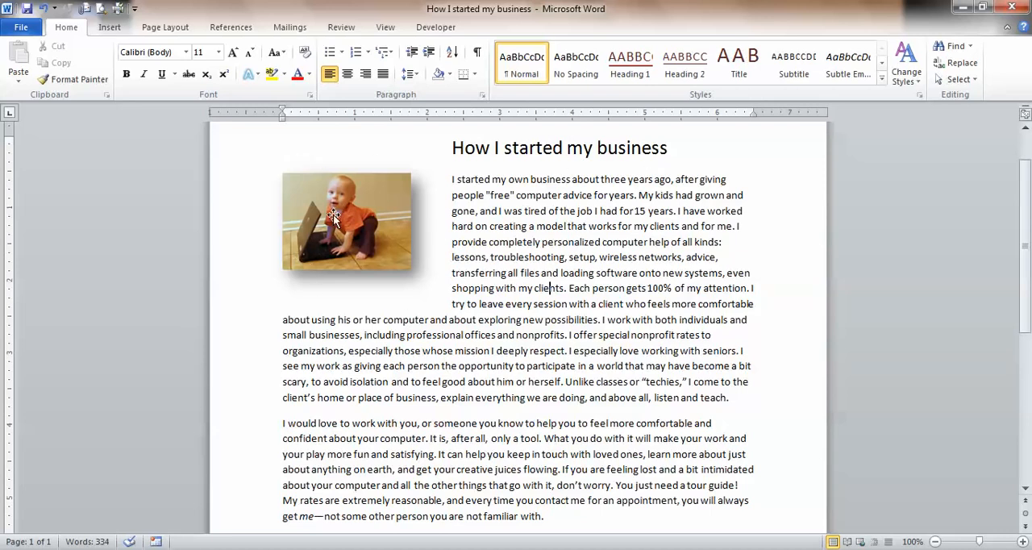
{"action": "left_click_drag", "start_coordinate": [333, 214], "coordinate": [337, 239]}
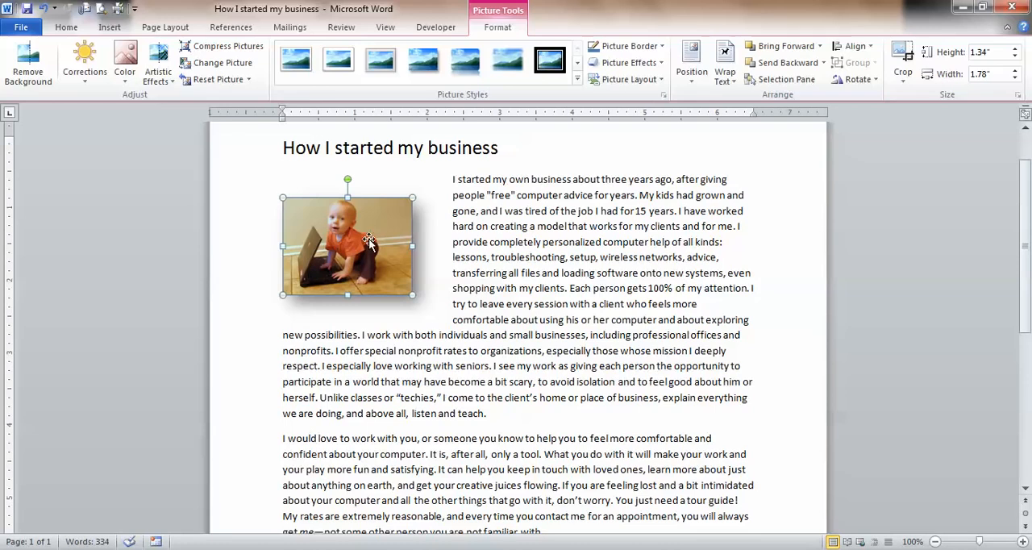
{"action": "left_click", "coordinate": [547, 260]}
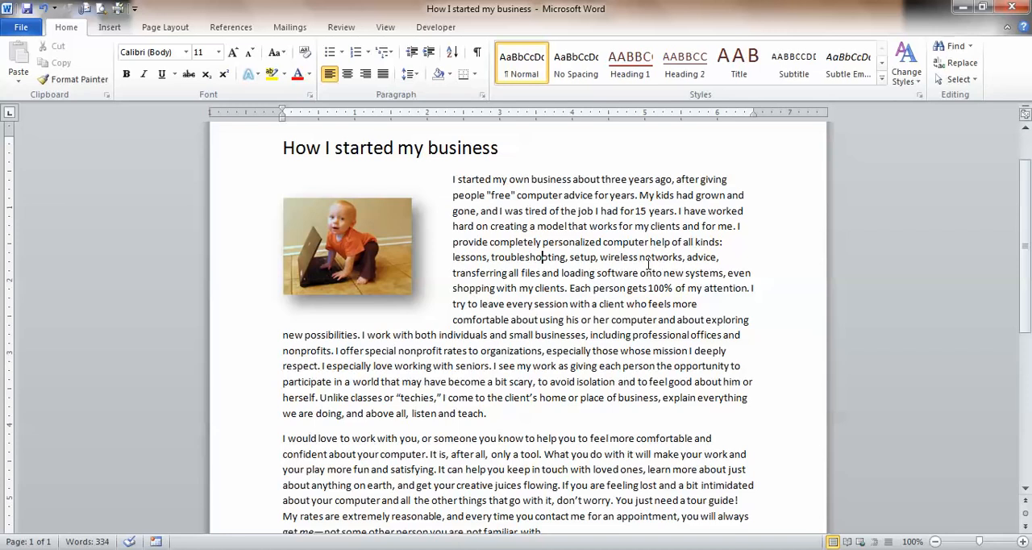
- Search clip art for "computers" and insert the "Computer monitor mouse keyboard" image at the end of the last paragraph
{"action": "scroll", "coordinate": [647, 264], "scroll_direction": "down", "scroll_amount": 3}
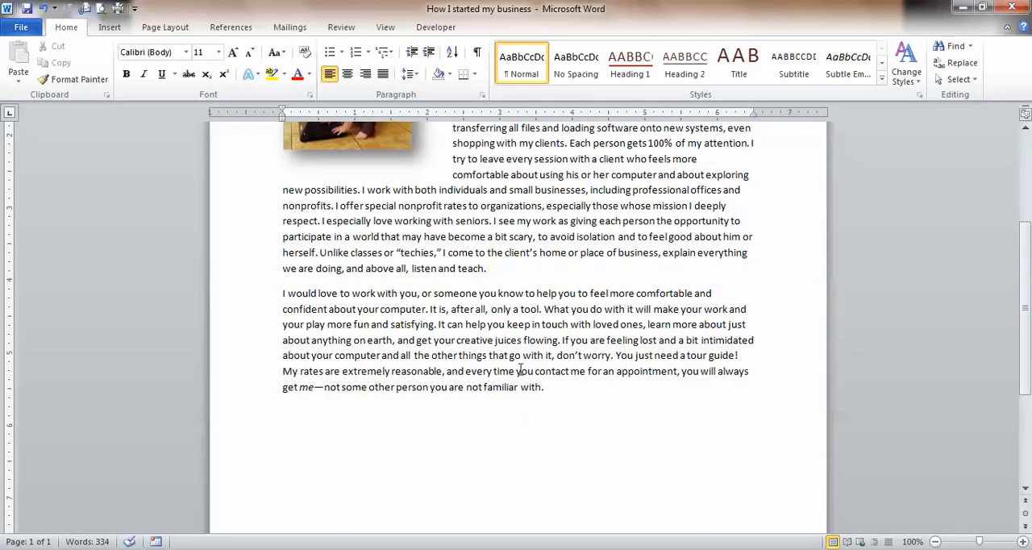
{"action": "left_click", "coordinate": [105, 33]}
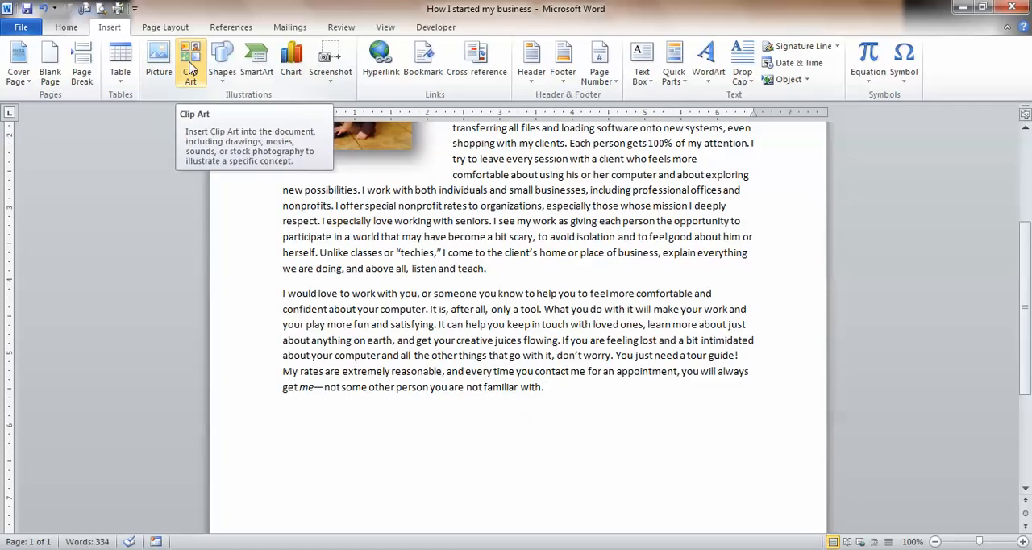
{"action": "left_click", "coordinate": [191, 69]}
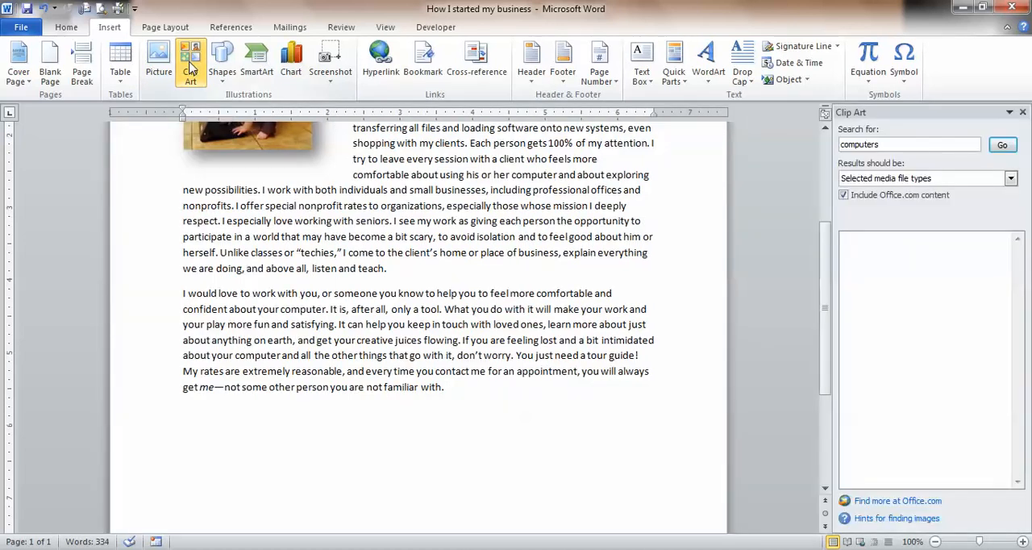
{"action": "double_click", "coordinate": [890, 144]}
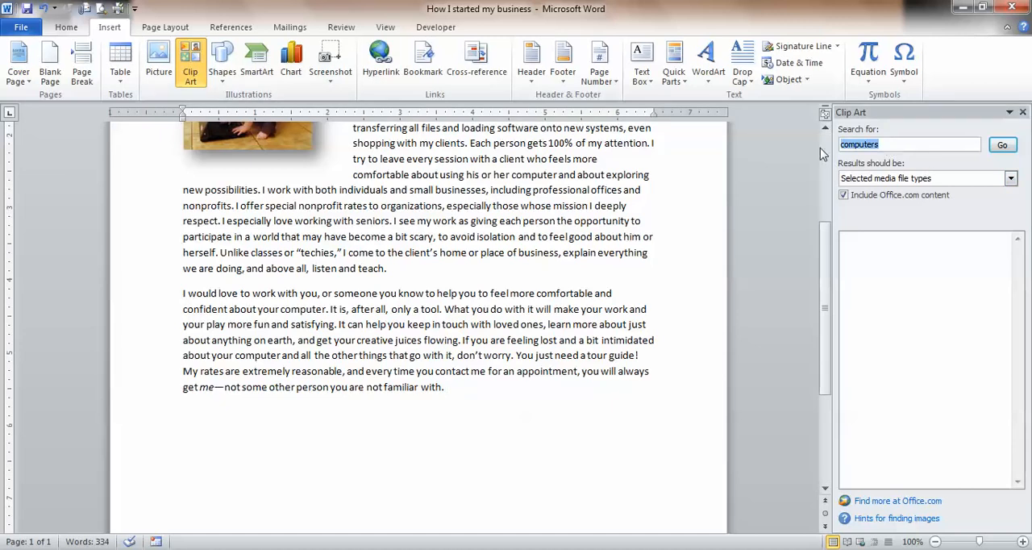
{"action": "type", "text": "compute"}
{"action": "left_click", "coordinate": [1002, 145]}
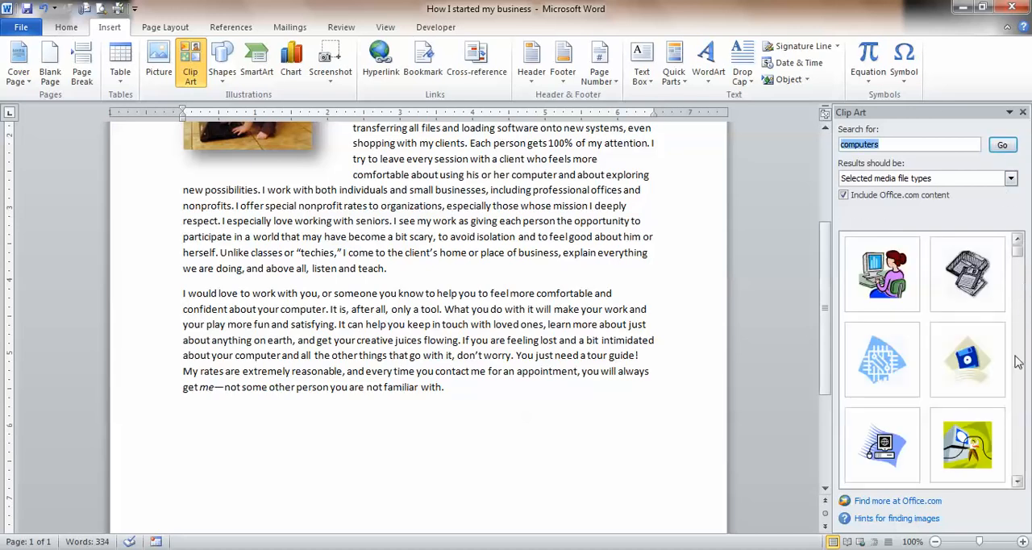
{"action": "left_click_drag", "start_coordinate": [1020, 258], "coordinate": [1025, 298]}
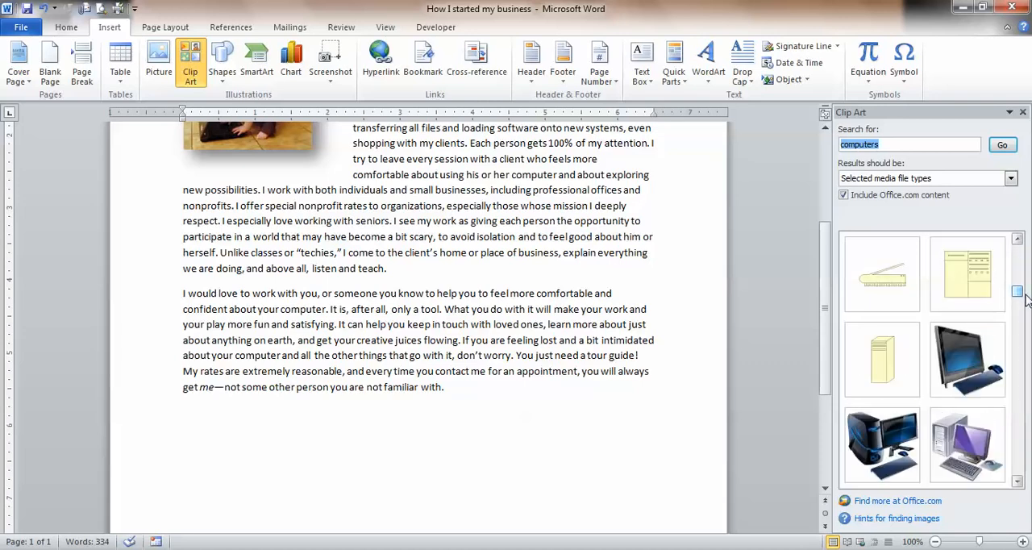
{"action": "left_click", "coordinate": [955, 359]}
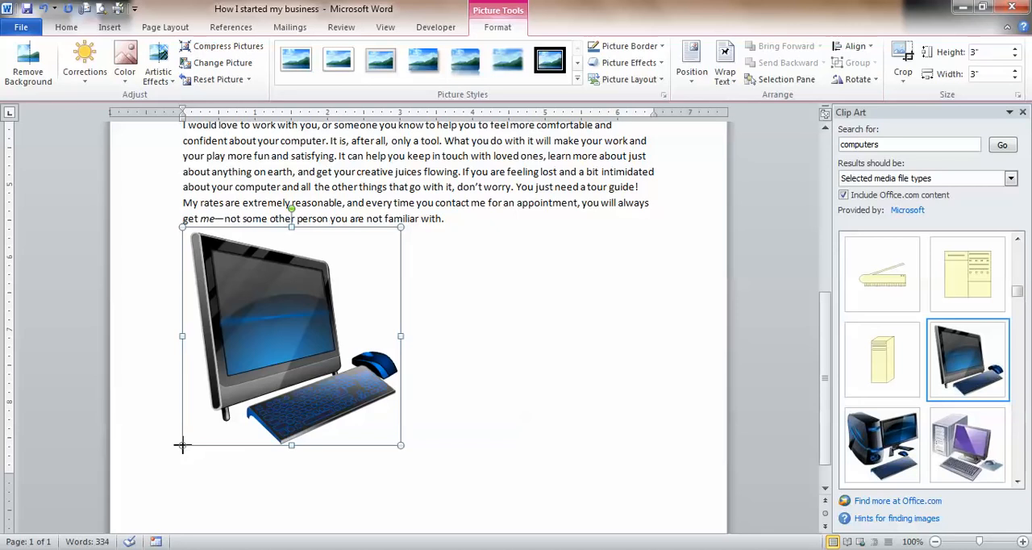
- Shrink the computer clip art to about 1.87" by 1.87" and set its text wrapping to Square
{"action": "left_click_drag", "start_coordinate": [182, 444], "coordinate": [266, 345]}
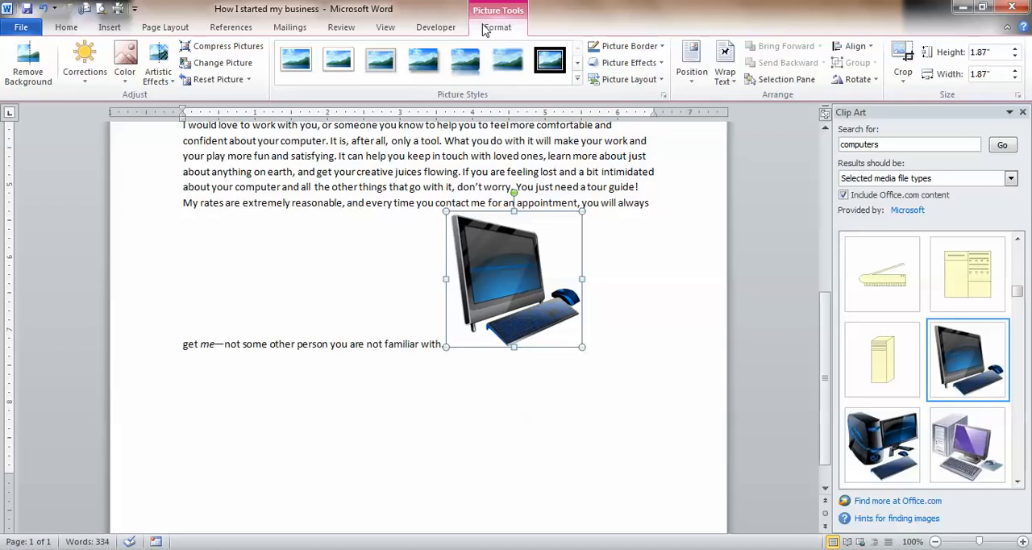
{"action": "left_click", "coordinate": [725, 70]}
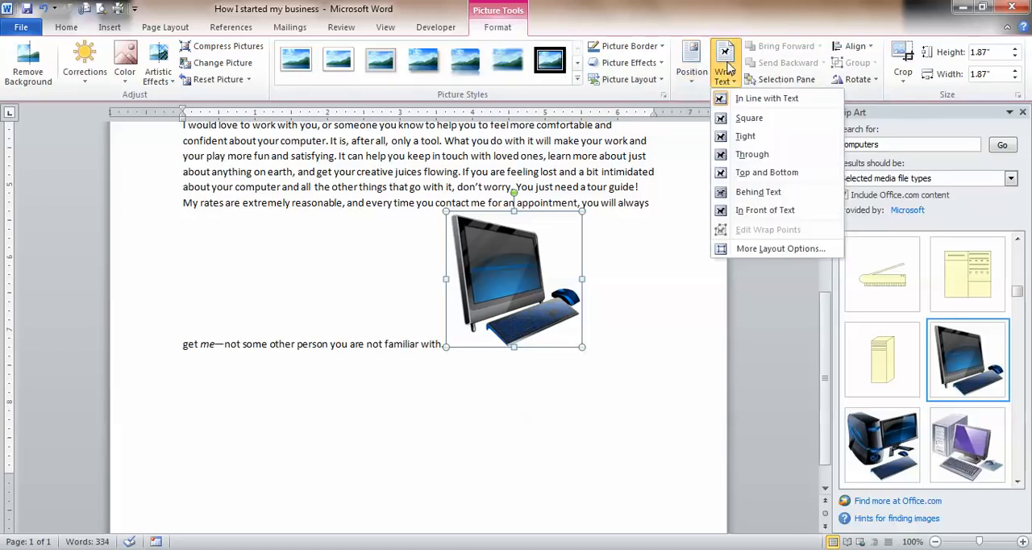
{"action": "left_click", "coordinate": [734, 123]}
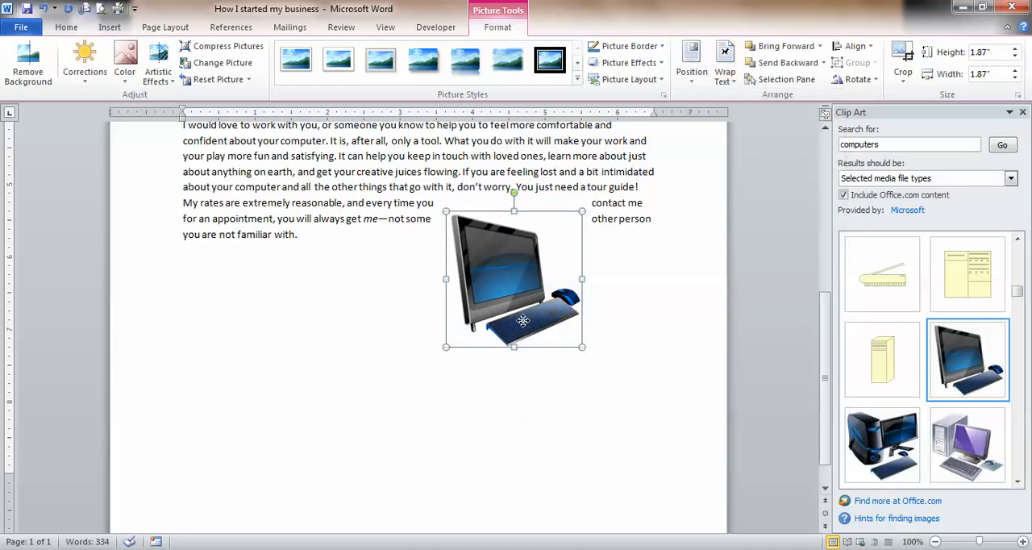
- Move the computer clip art to the right margin beside the second paragraph, just below the first paragraph's last line
{"action": "left_click_drag", "start_coordinate": [523, 320], "coordinate": [533, 265]}
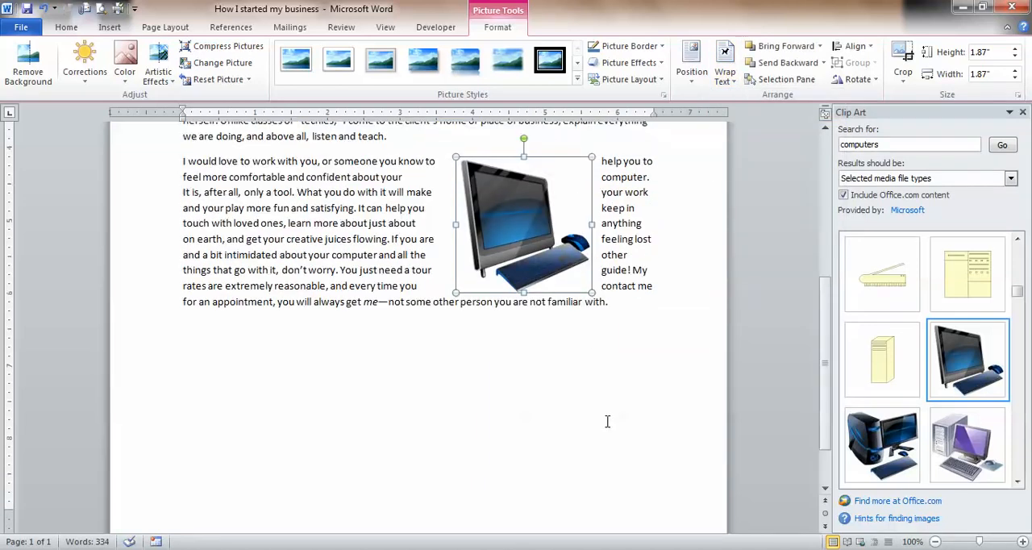
{"action": "scroll", "coordinate": [606, 421], "scroll_direction": "up", "scroll_amount": 1}
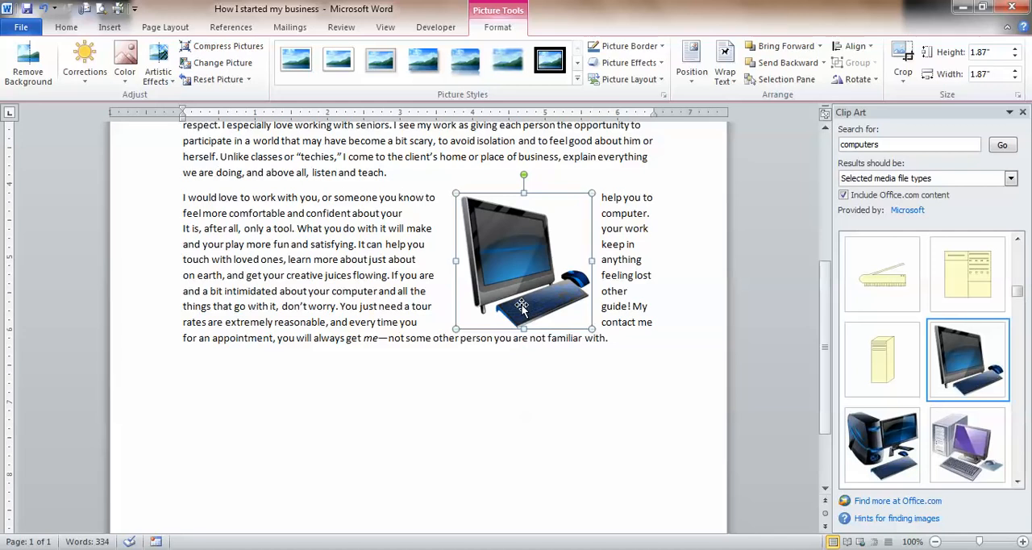
{"action": "left_click_drag", "start_coordinate": [521, 307], "coordinate": [574, 260]}
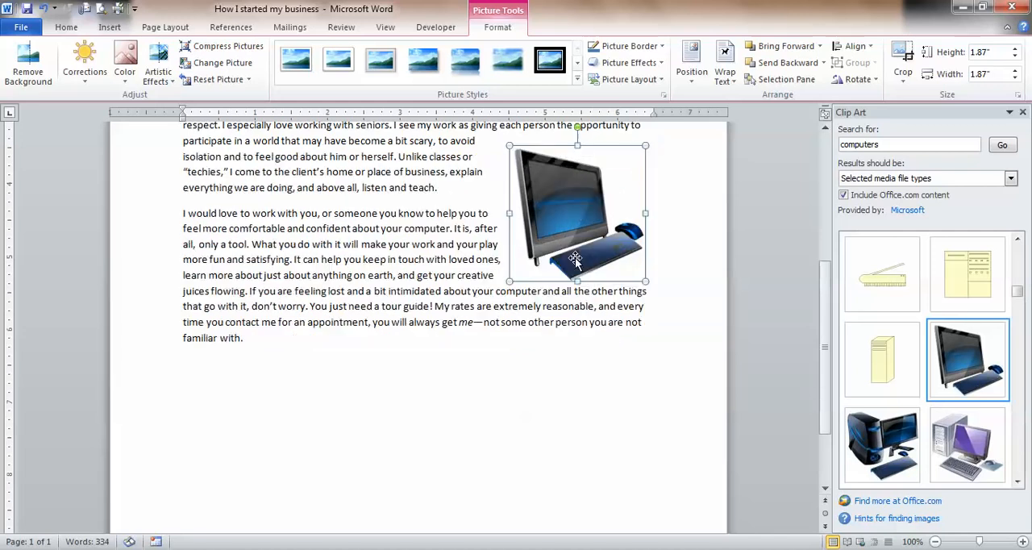
{"action": "scroll", "coordinate": [679, 445], "scroll_direction": "up", "scroll_amount": 4}
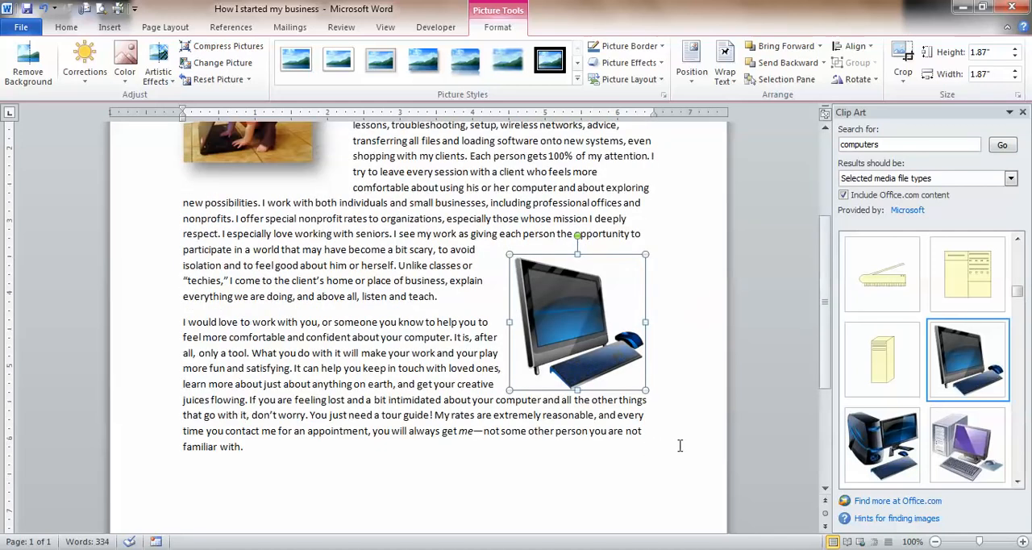
{"action": "left_click_drag", "start_coordinate": [591, 413], "coordinate": [595, 436]}
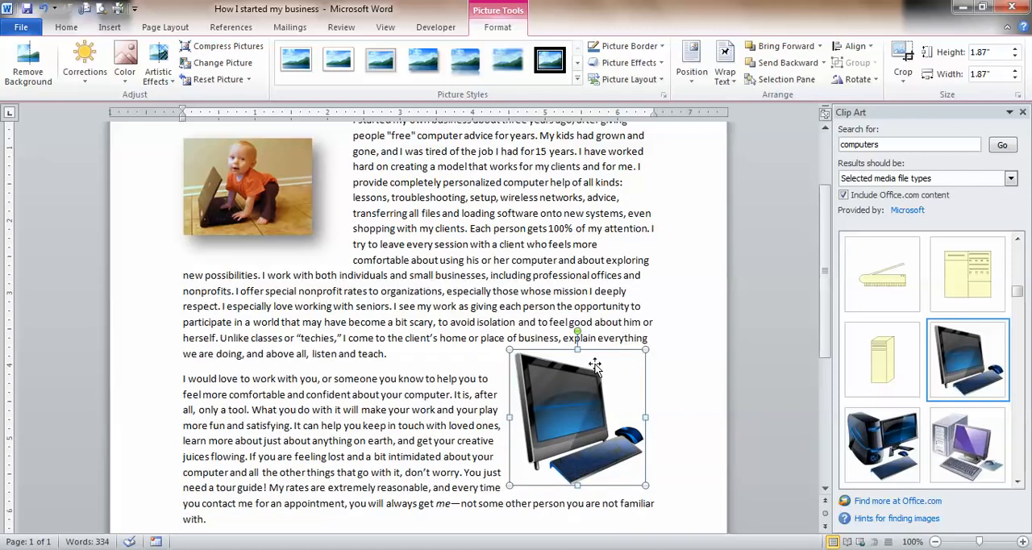
{"action": "left_click", "coordinate": [678, 269]}
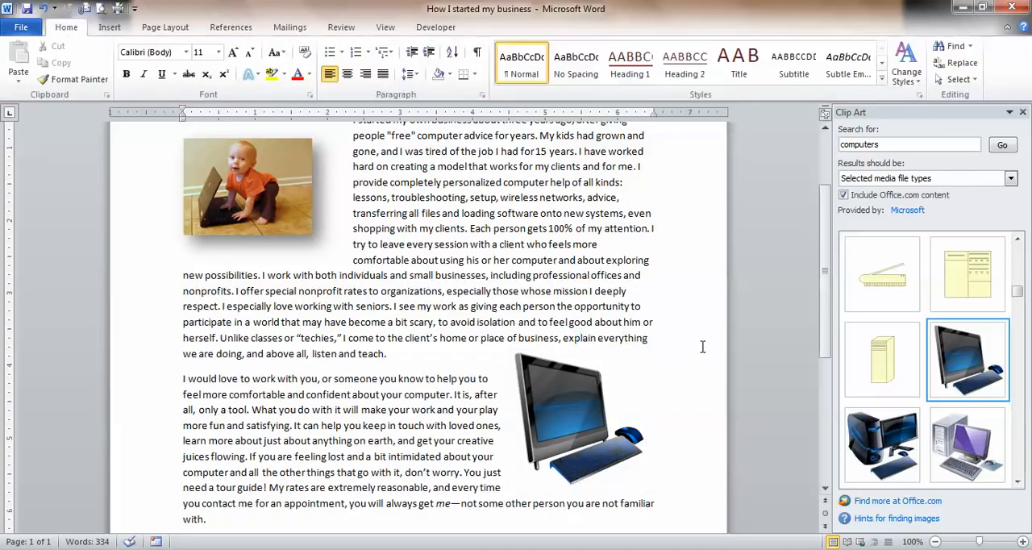
- Review the finished page layout and save the document
{"action": "scroll", "coordinate": [700, 354], "scroll_direction": "down", "scroll_amount": 3}
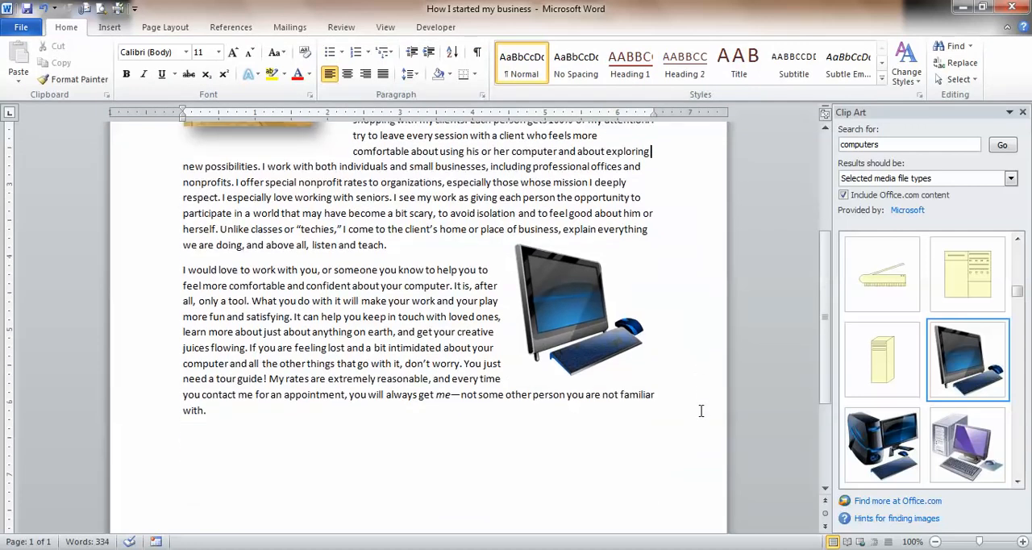
{"action": "scroll", "coordinate": [701, 411], "scroll_direction": "up", "scroll_amount": 2}
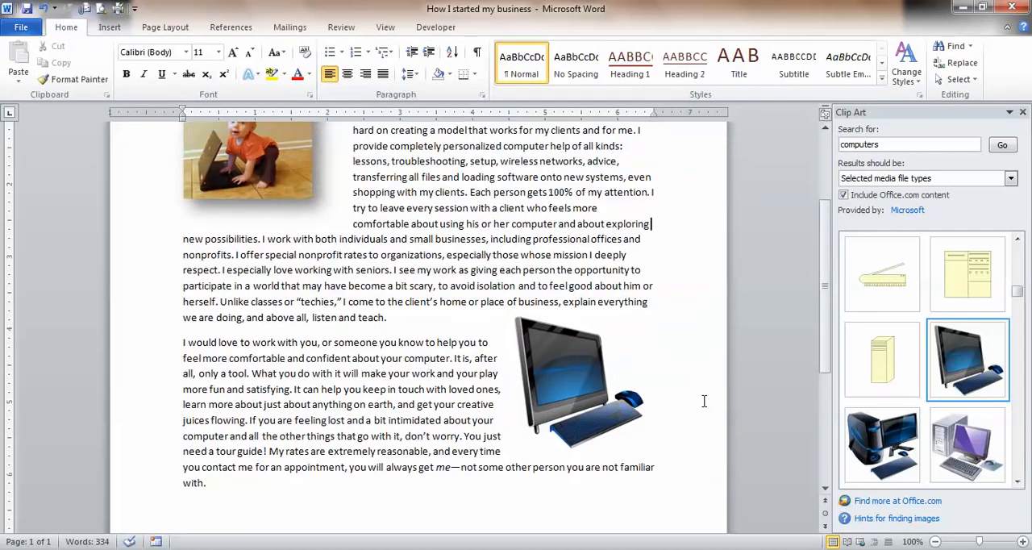
{"action": "scroll", "coordinate": [707, 400], "scroll_direction": "up", "scroll_amount": 2}
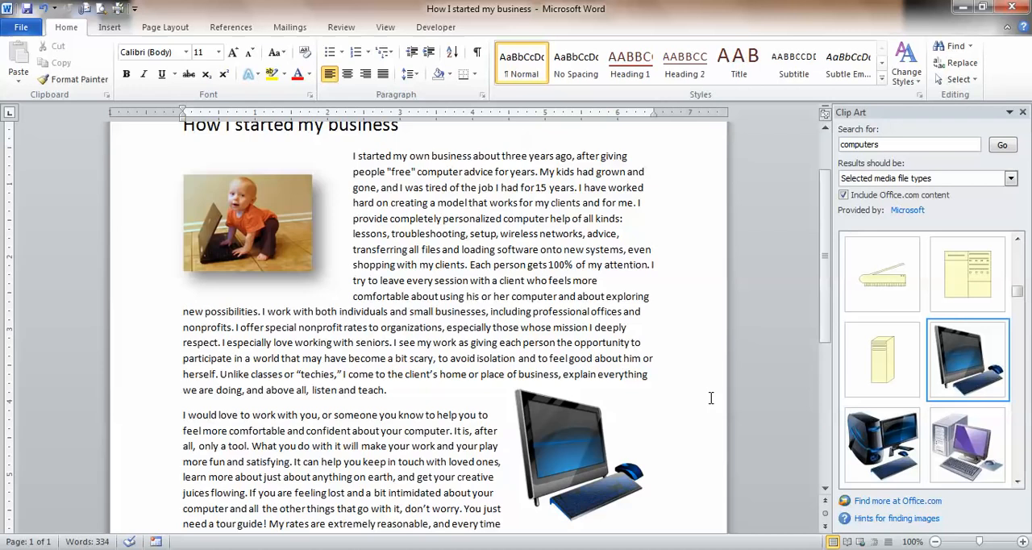
{"action": "scroll", "coordinate": [710, 397], "scroll_direction": "up", "scroll_amount": 2}
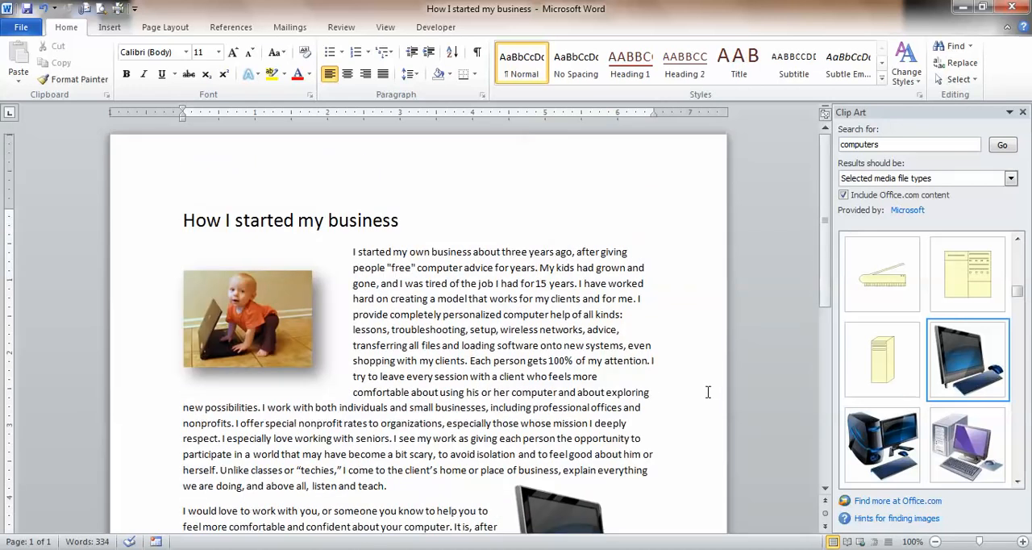
{"action": "left_click", "coordinate": [20, 27]}
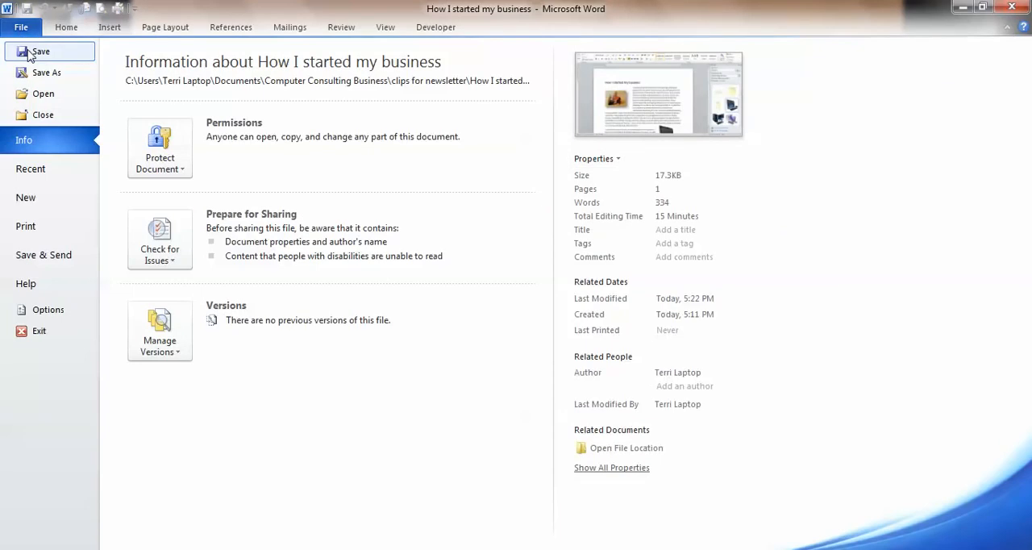